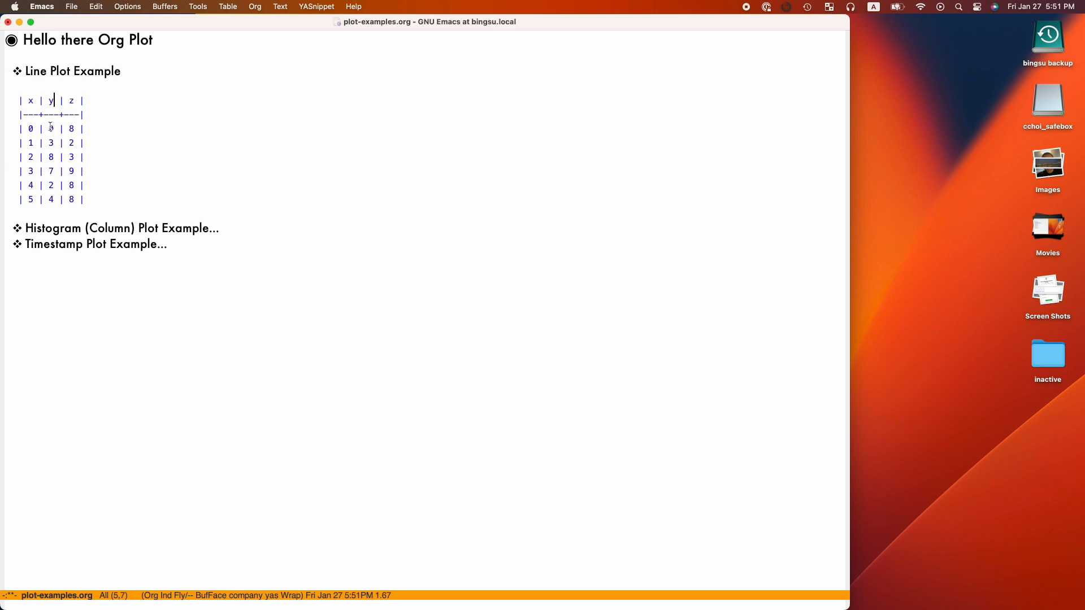
Step: Copy the y header's cell reference @1$2 and yank it on a new line below the table
right_click(50, 127)
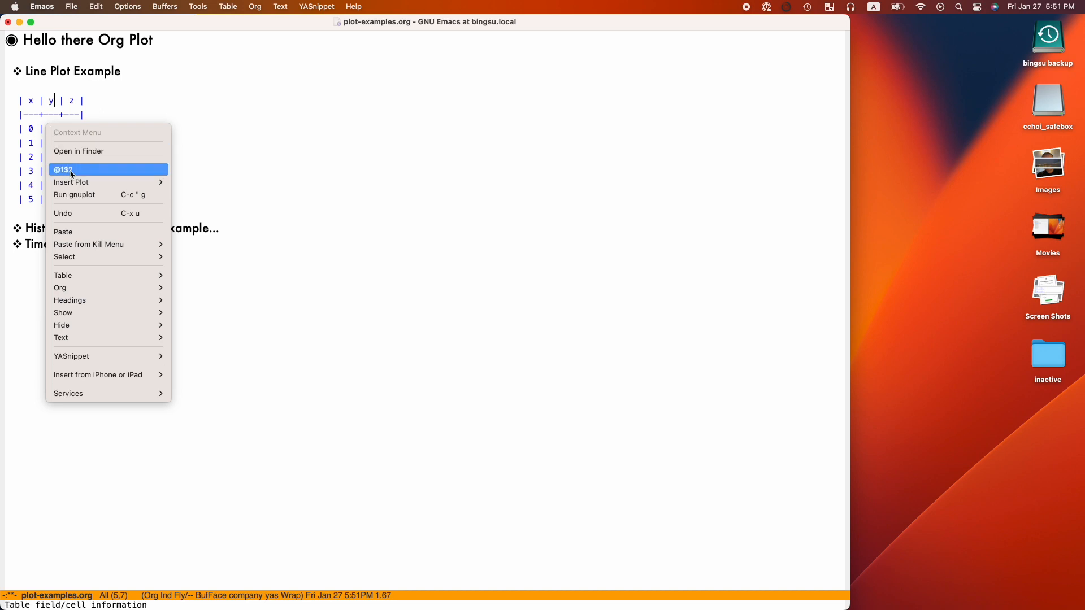
click(70, 170)
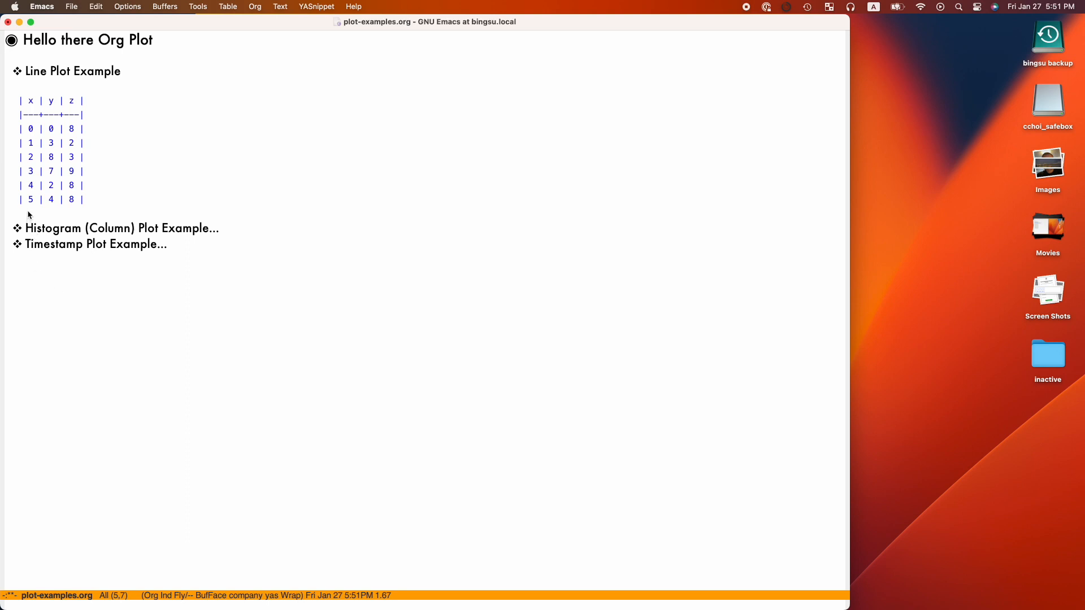
click(29, 215)
key(Return)
key(ctrl+y)
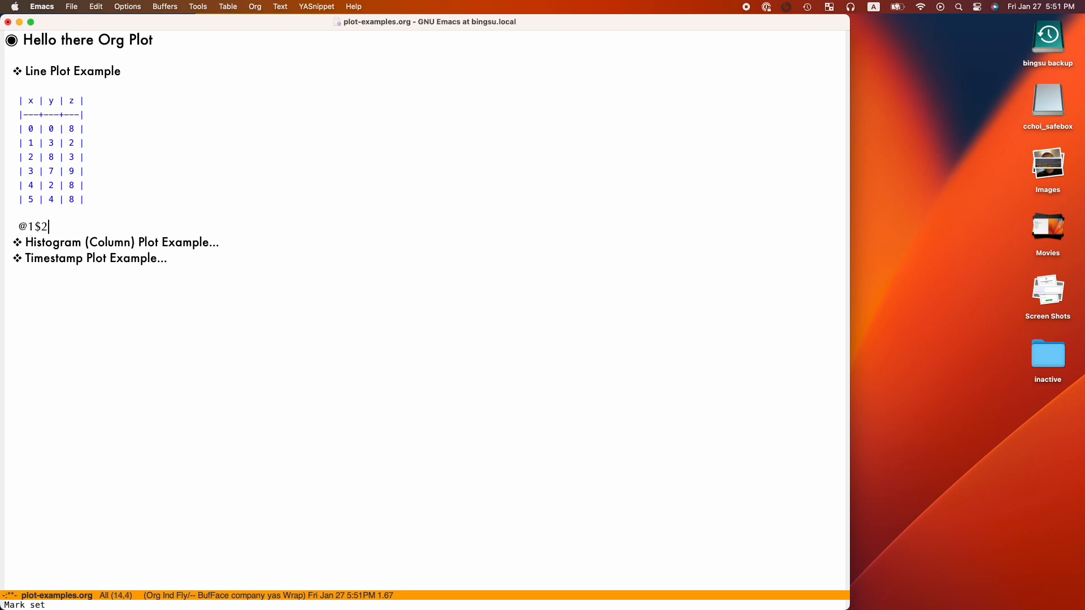
click(51, 129)
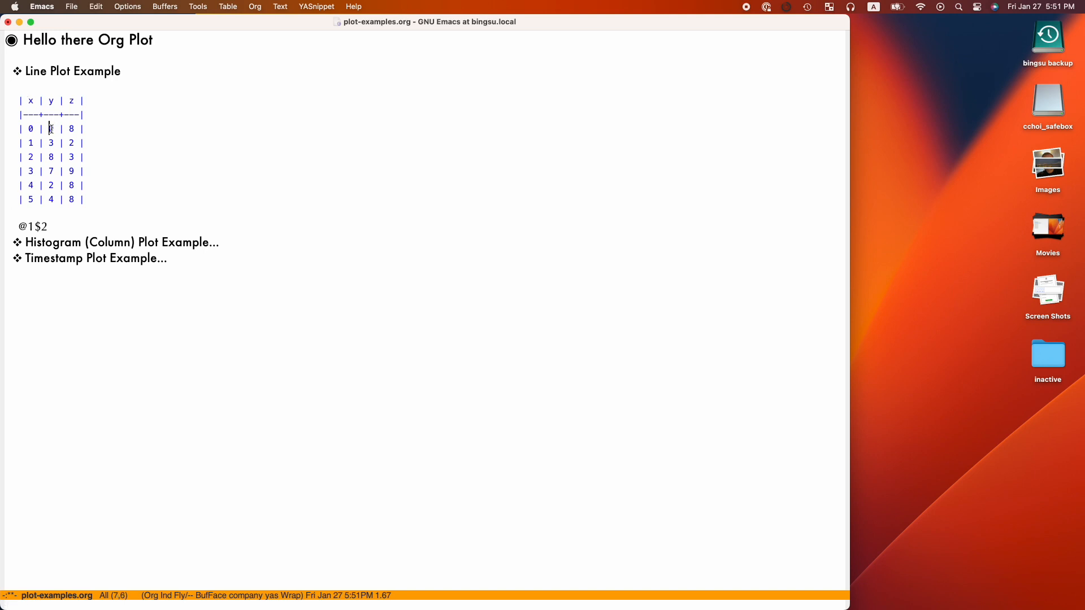
Step: Insert a Lines - GUI #+PLOT settings block above the Line Plot Example table
right_click(51, 128)
mouse_move(109, 185)
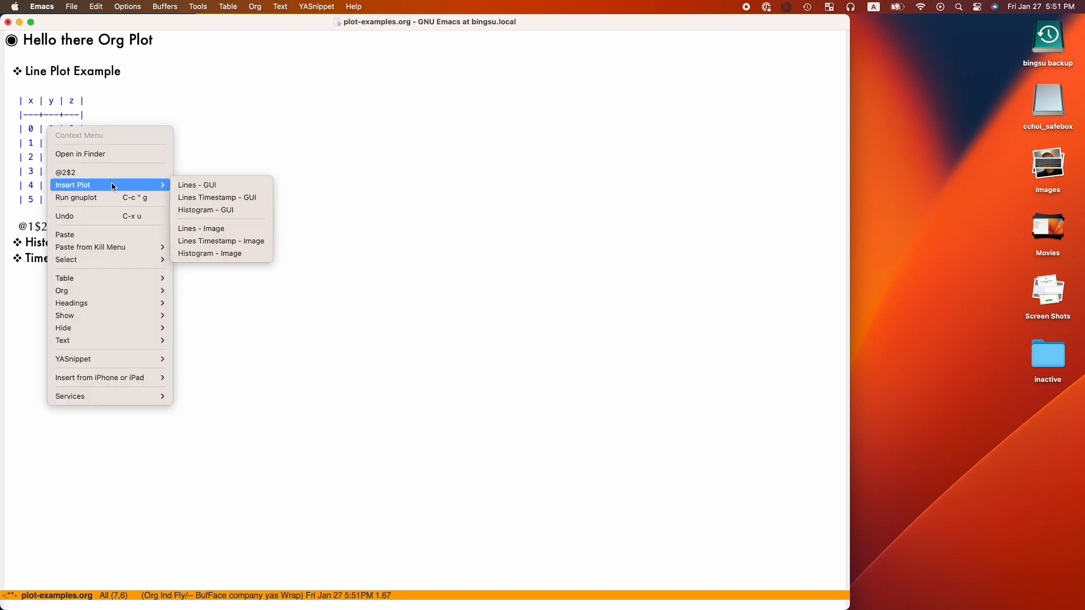
click(220, 187)
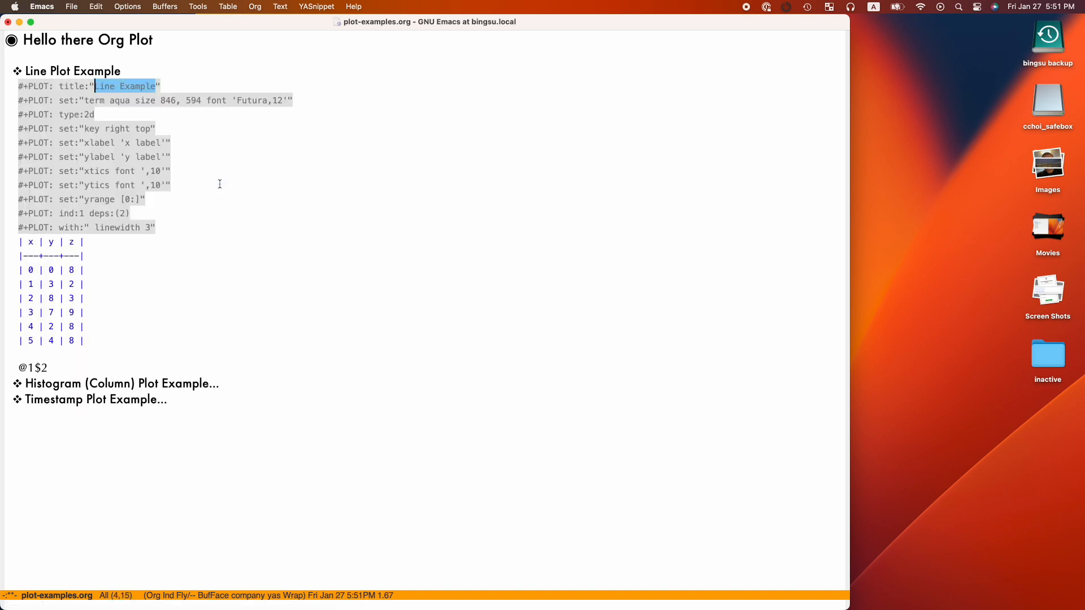
text(This is a)
text( line p)
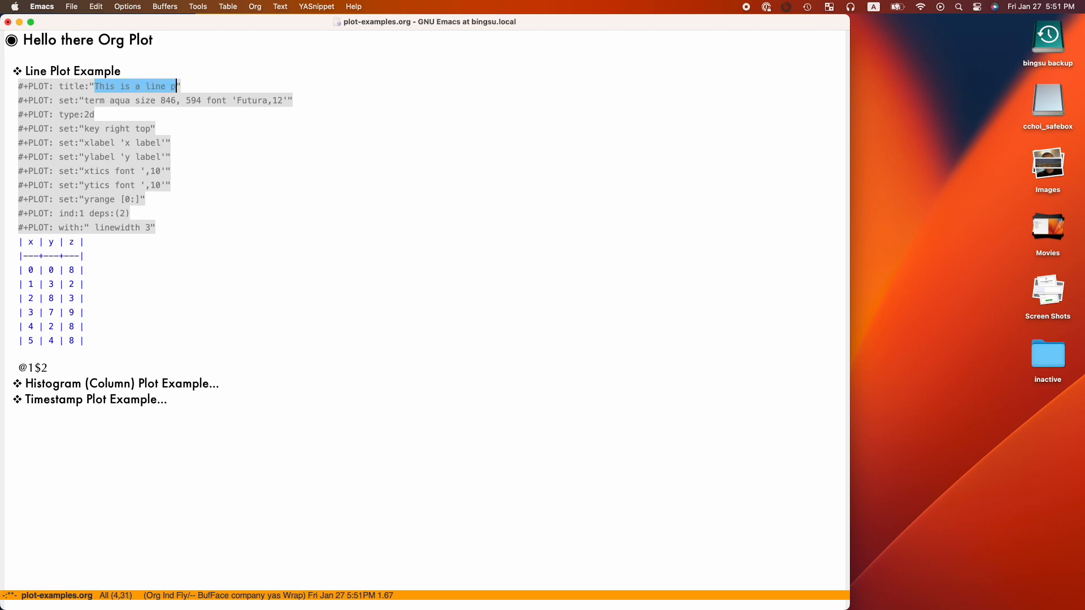
text(lot example)
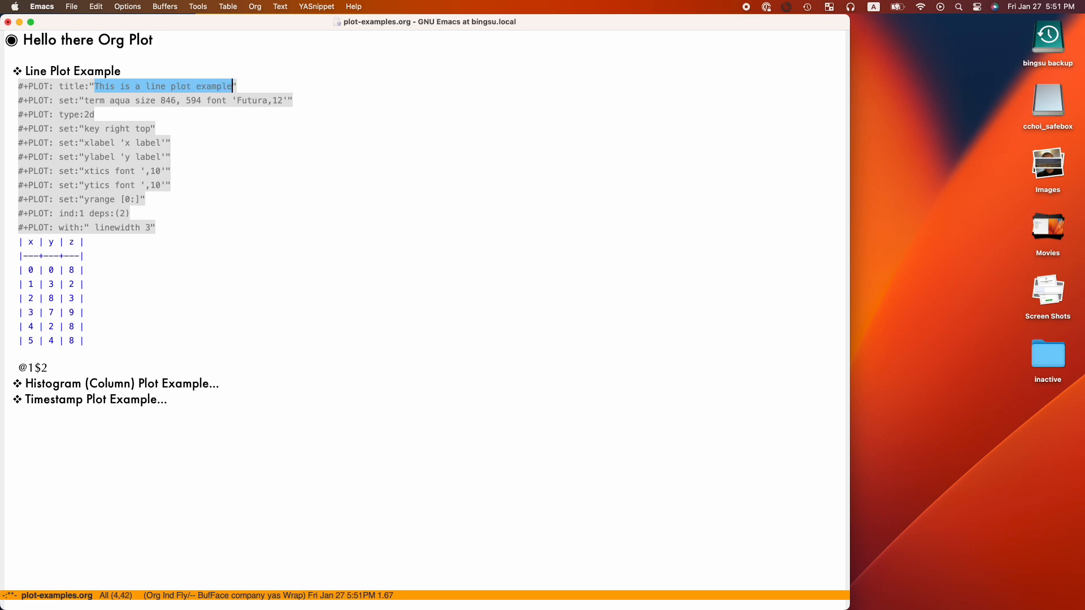
text(.)
Step: Fill the xlabel "this is the x axis", ylabel "this is the vertical axis", and deps (2 3)
key(Tab)
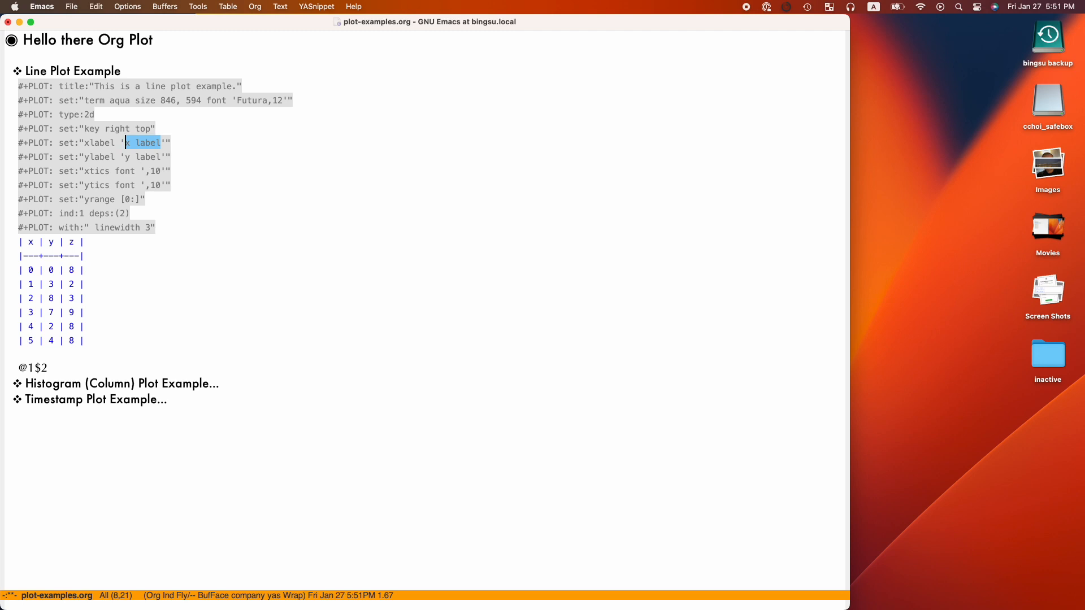
text(this is )
text(the x a)
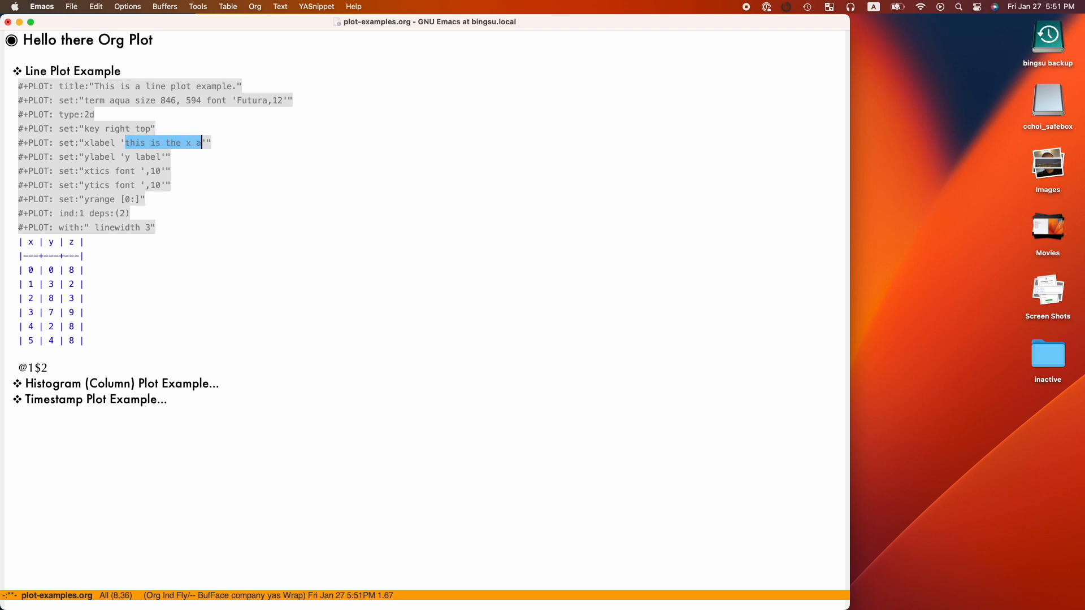
text(xis)
key(Tab)
text(this )
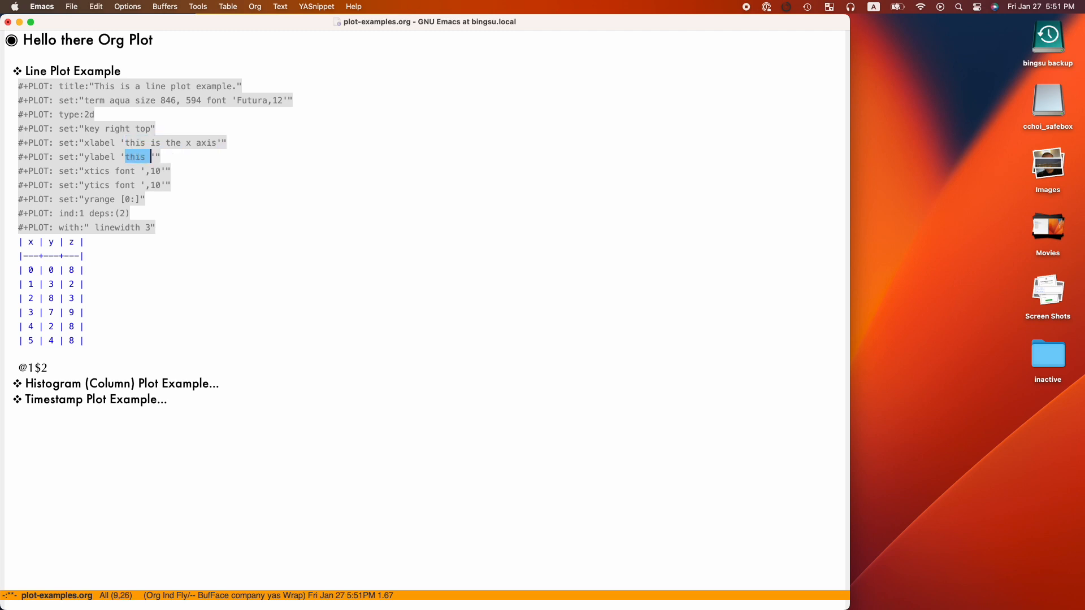
text(is)
text(the vertial)
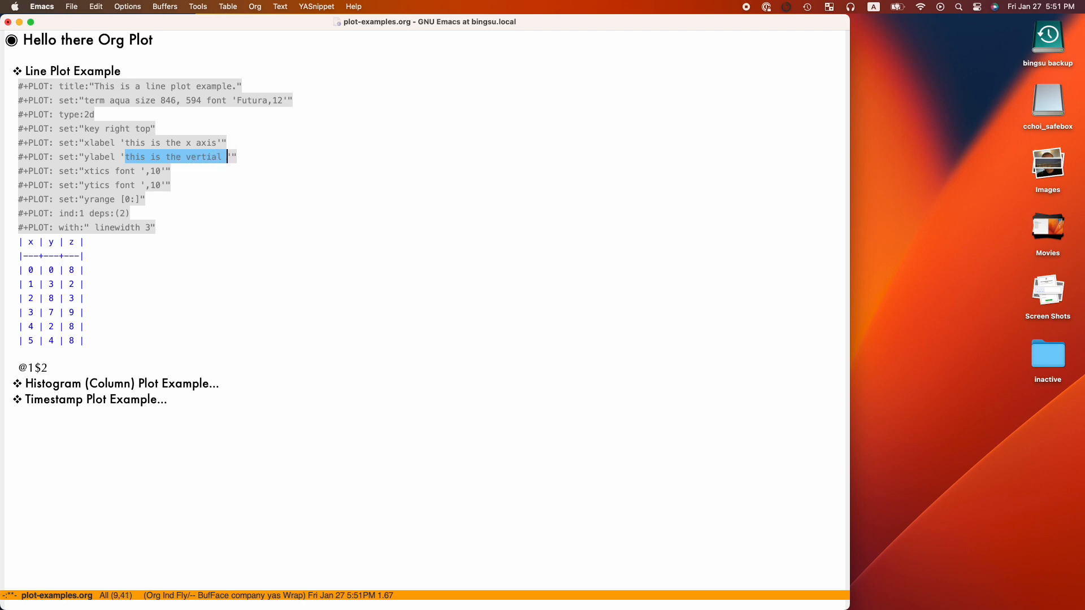
key(BackSpace)
key(BackSpace)
key(BackSpace)
text(cal a)
text(xis)
key(Tab)
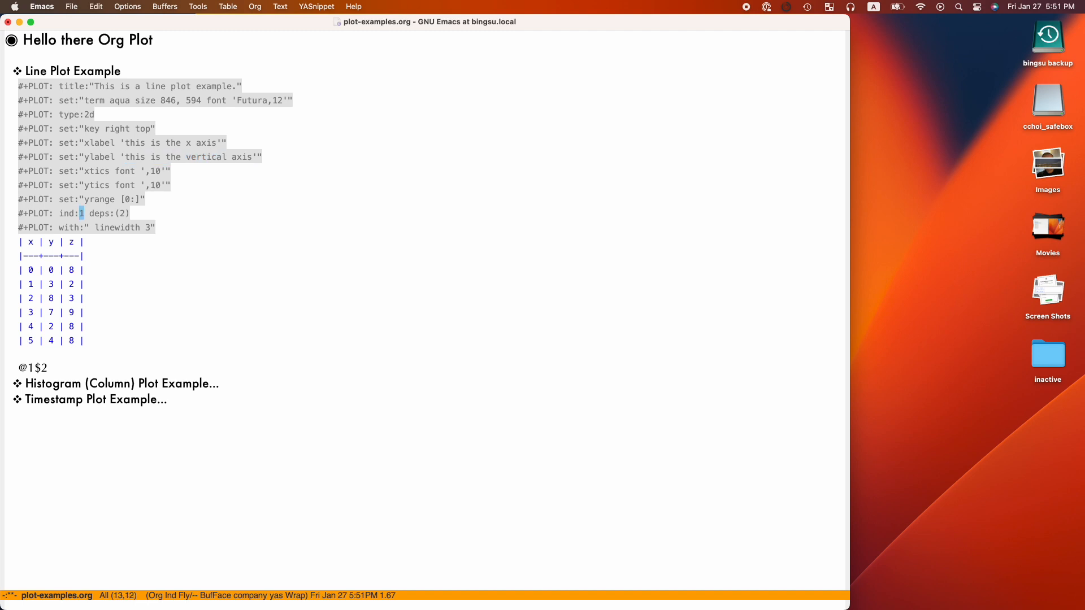
key(Tab)
text(3)
Step: Complete the plot style to linespoints, finish the snippet and return into the table
key(Tab)
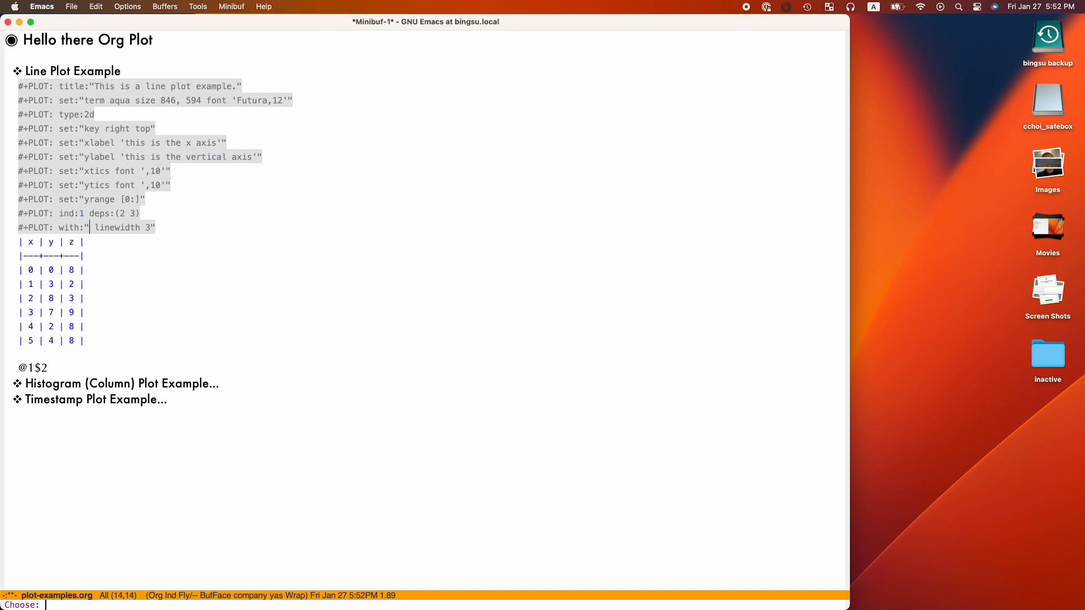
key(Tab)
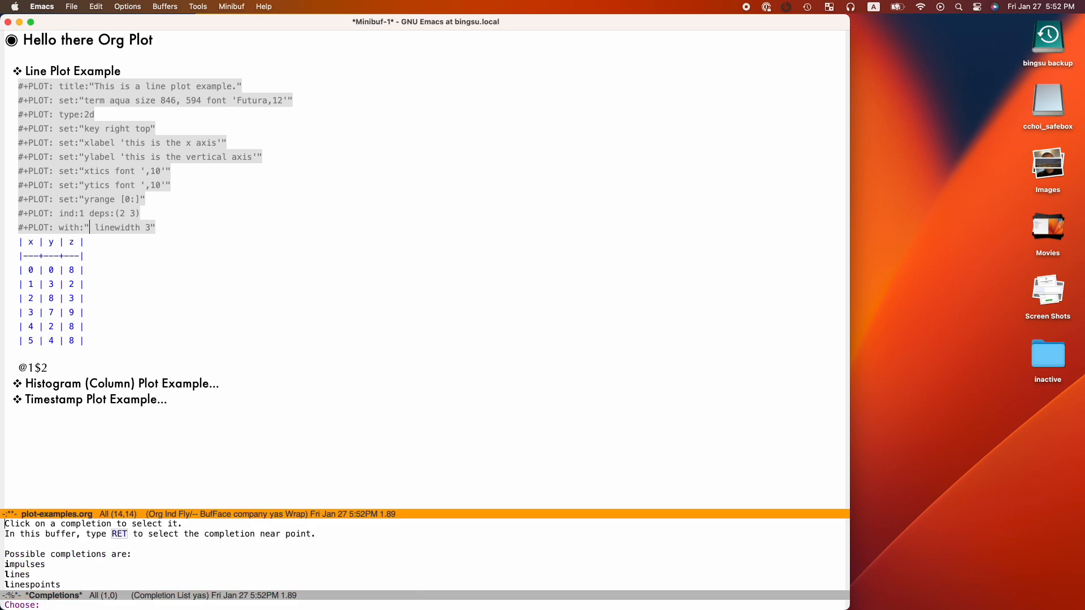
text(linespi)
text(nt)
key(Tab)
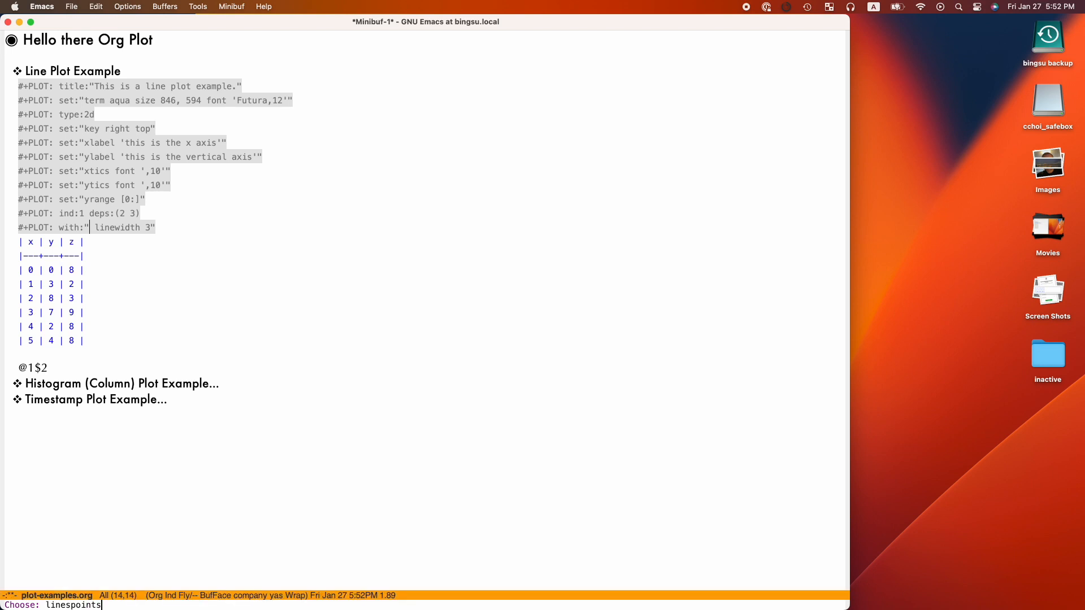
key(Return)
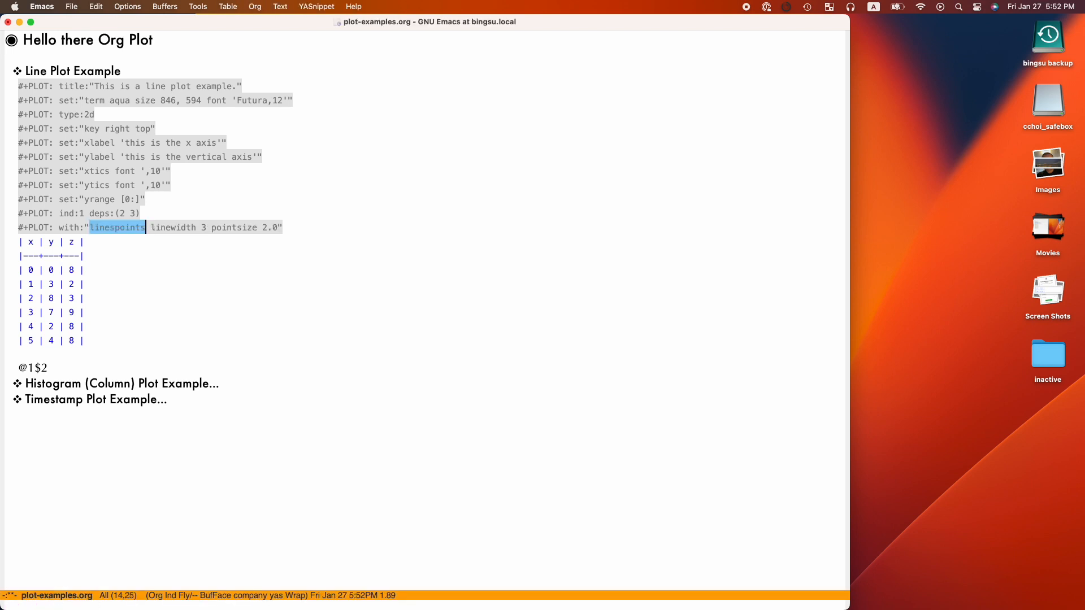
key(Tab)
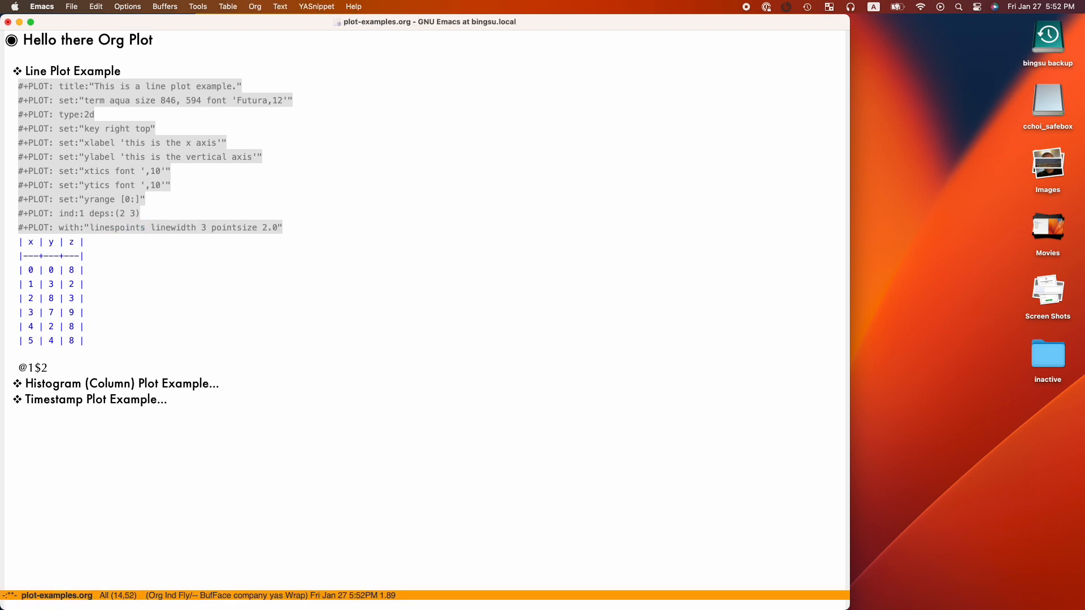
key(Down)
key(Down)
key(Down)
key(Left)
right_click(70, 271)
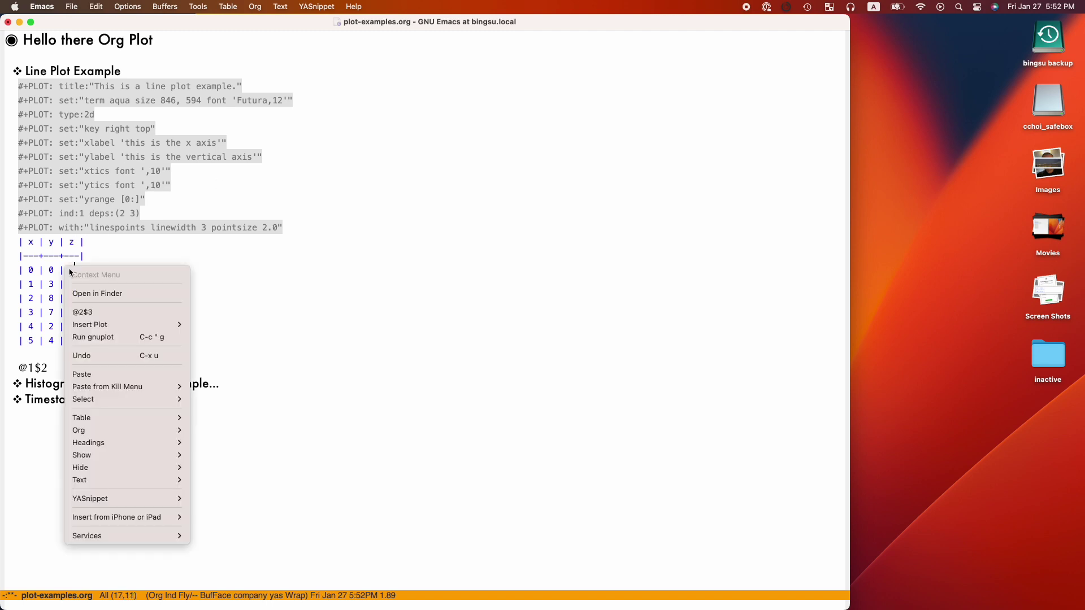
Step: Run gnuplot to render the line plot of y and z in AquaTerm, then return to the Org file
click(109, 339)
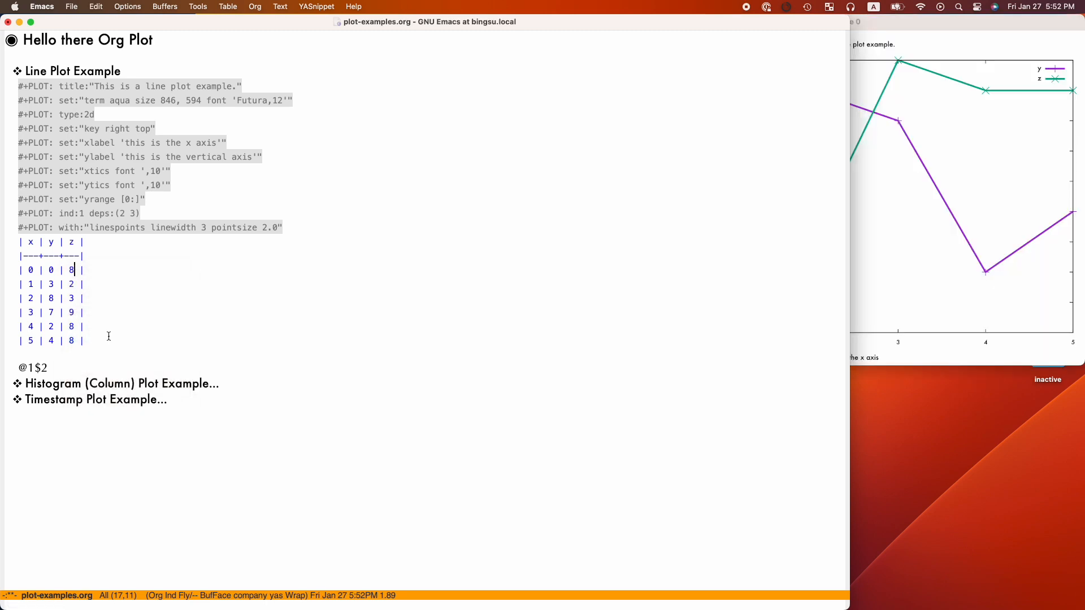
click(956, 24)
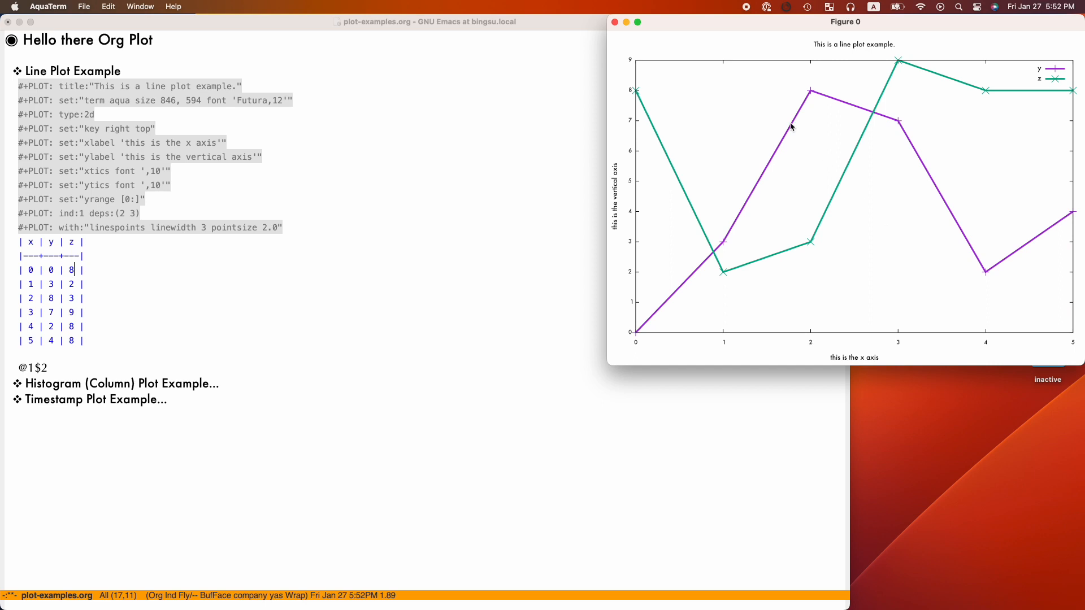
click(524, 86)
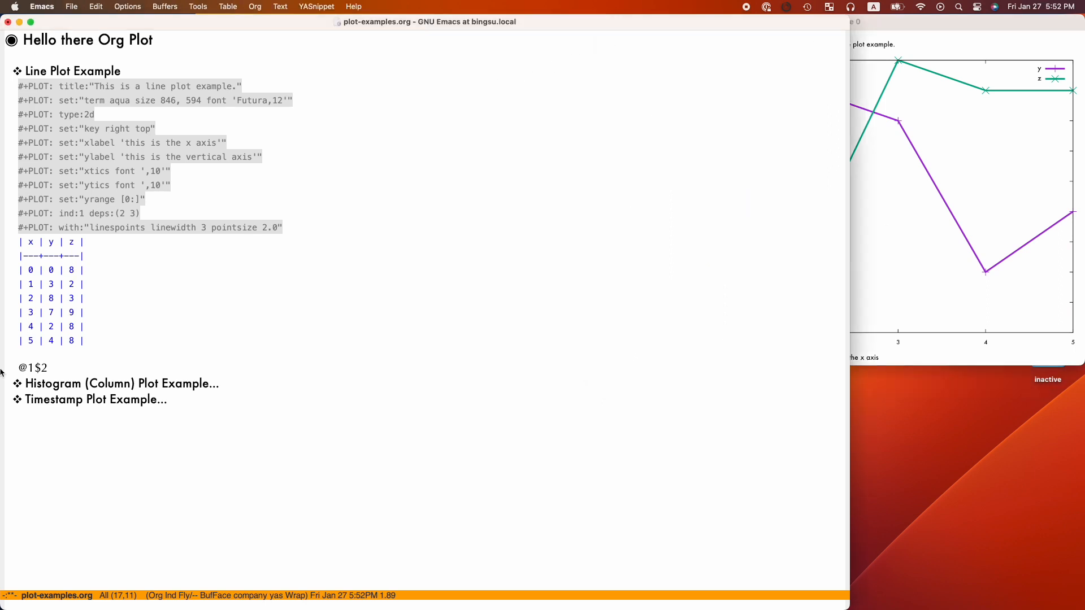
click(75, 370)
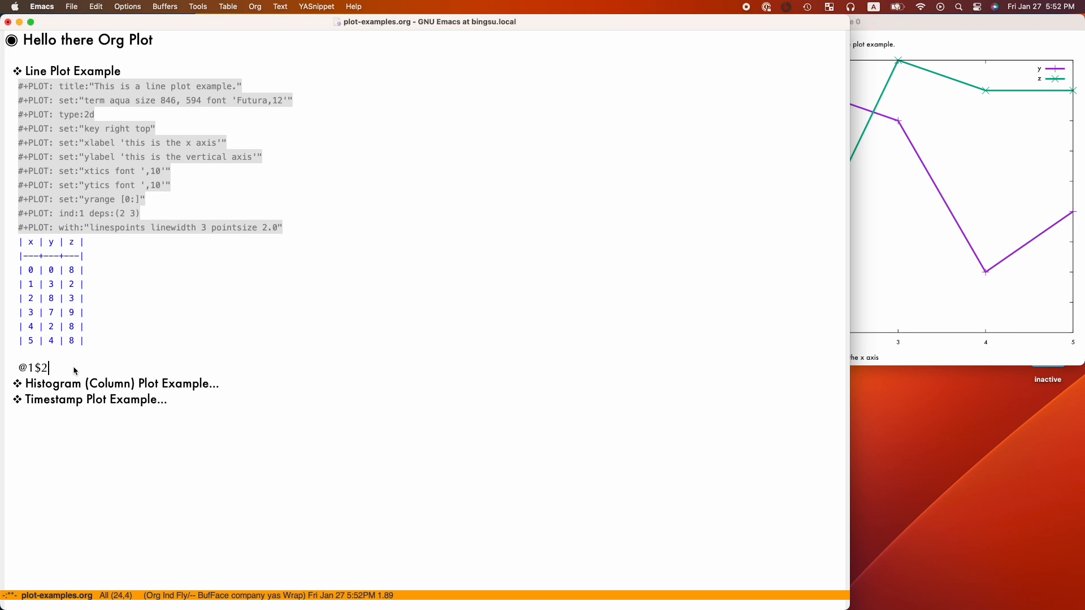
Step: Fold the Line Plot Example heading and unfold the Histogram (Column) Plot Example section
key(ctrl+c)
key(ctrl+p)
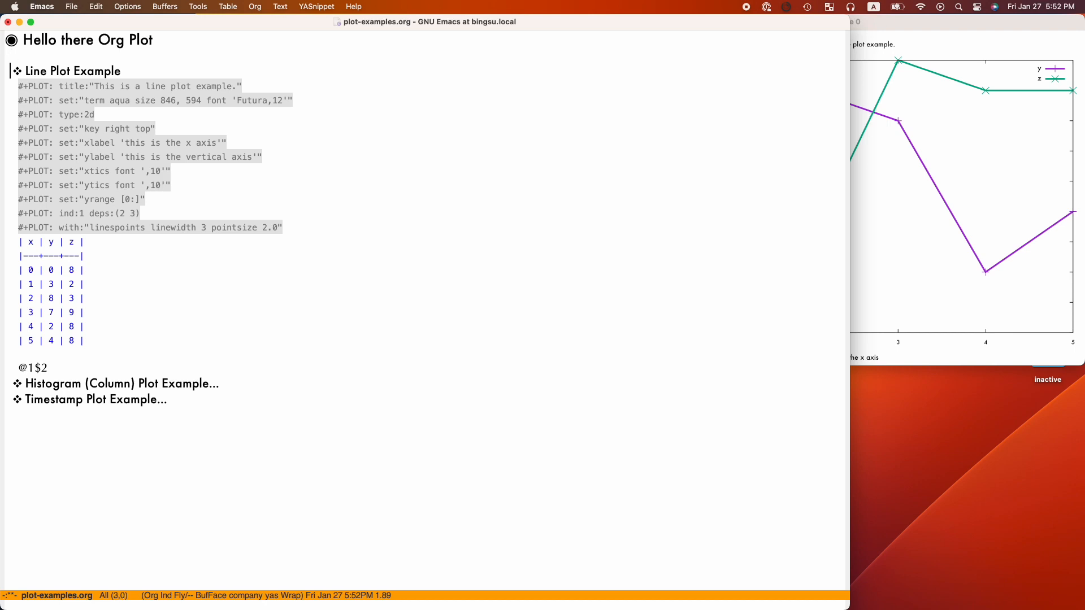
key(Tab)
key(Down)
key(Tab)
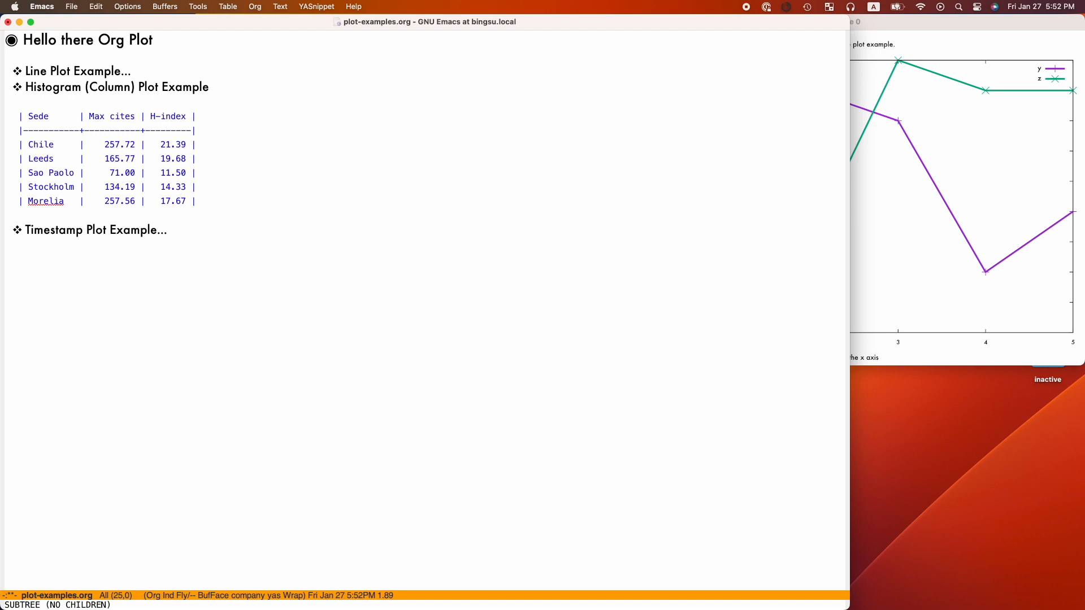
click(126, 149)
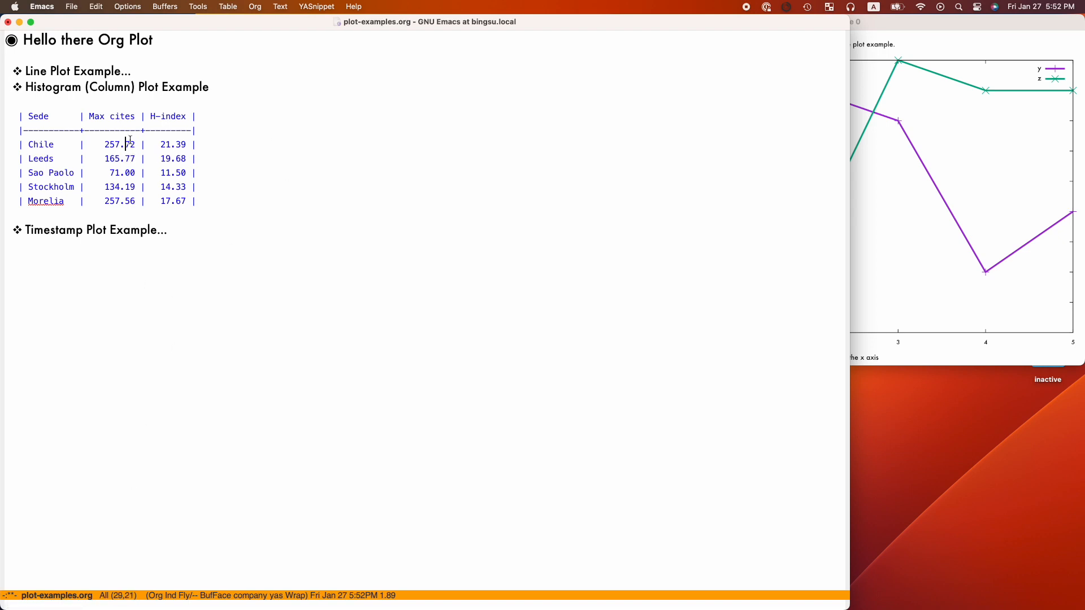
Step: Insert a Histogram - GUI #+PLOT block above the cities table, titled "Histogram Example"
right_click(130, 144)
mouse_move(151, 198)
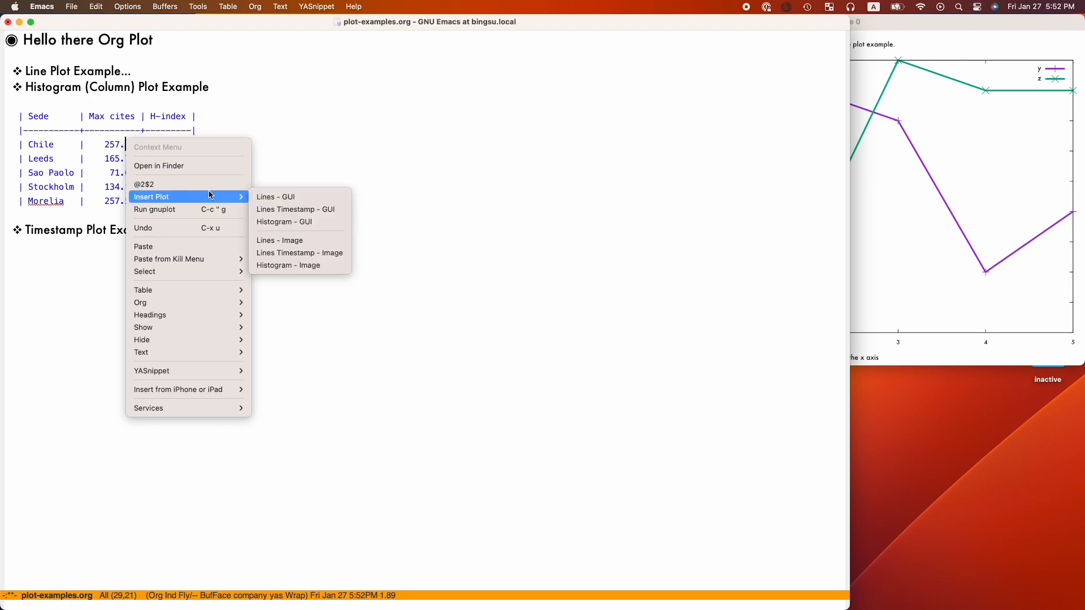
click(316, 224)
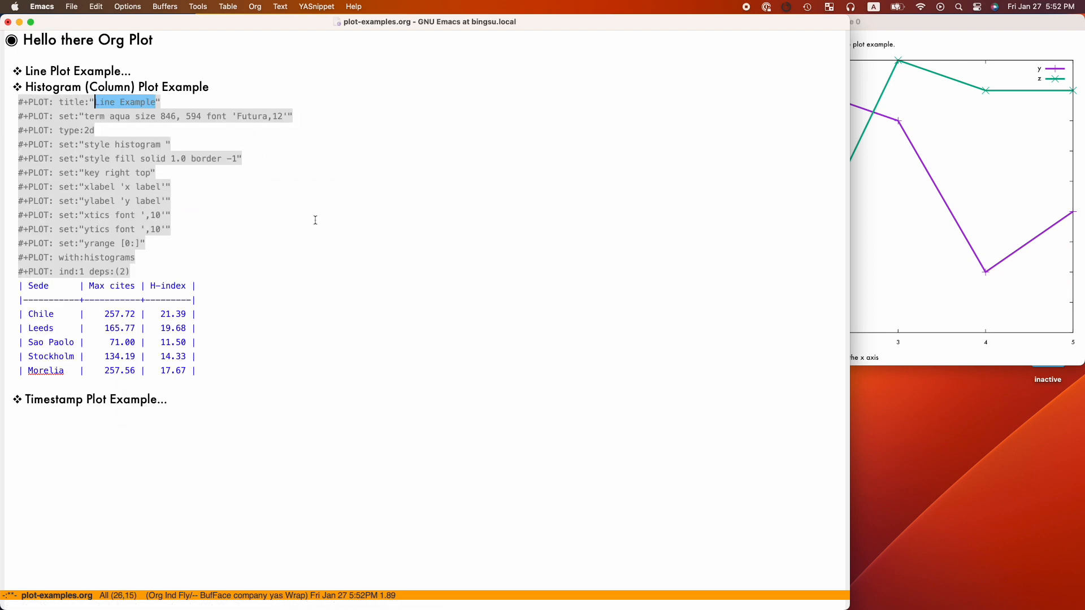
text(H)
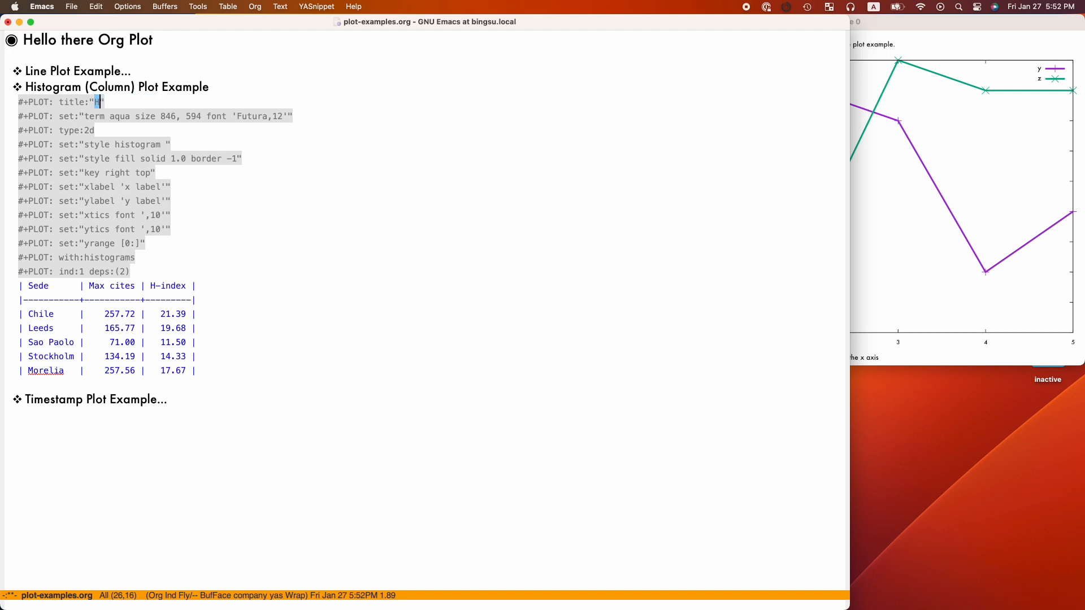
text(istogram )
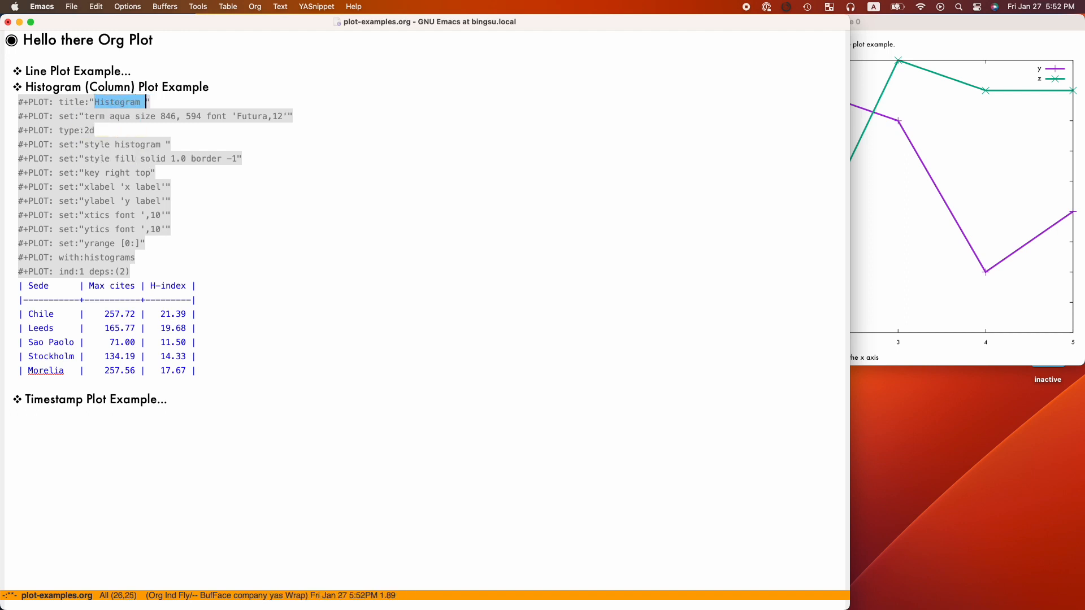
text(Exam)
key(BackSpace)
key(BackSpace)
text(ample)
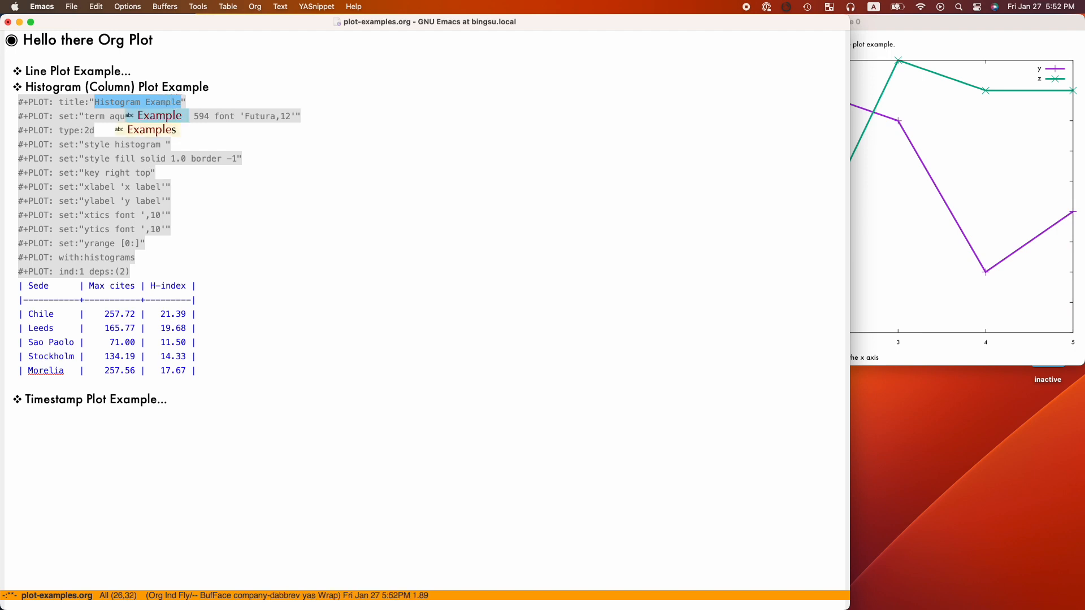
key(Escape)
key(Down)
key(Down)
key(Down)
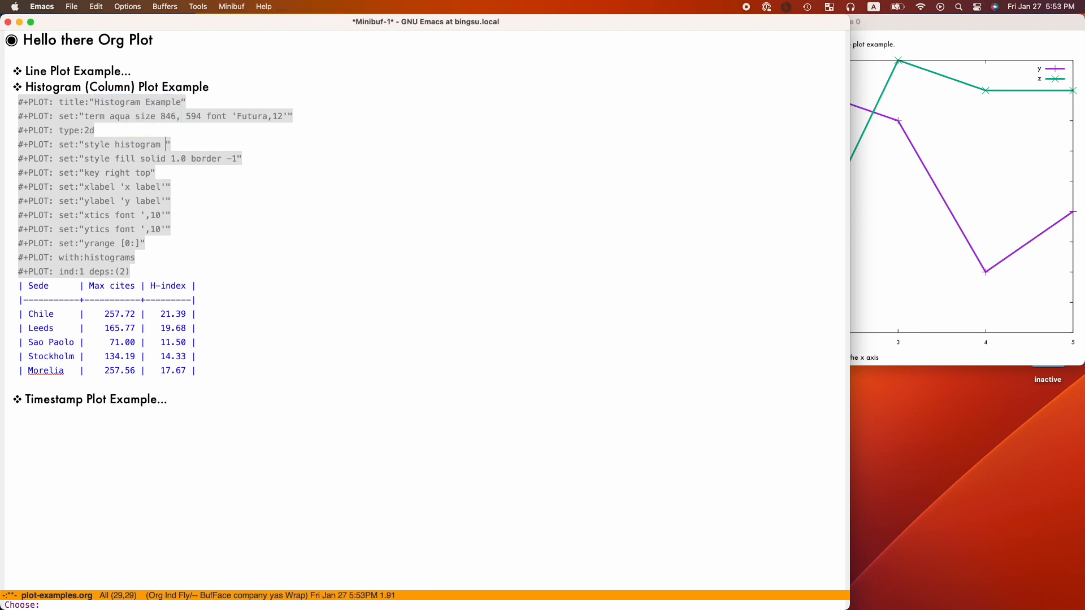
Step: Choose rowstacked from the completions as the histogram style
key(Tab)
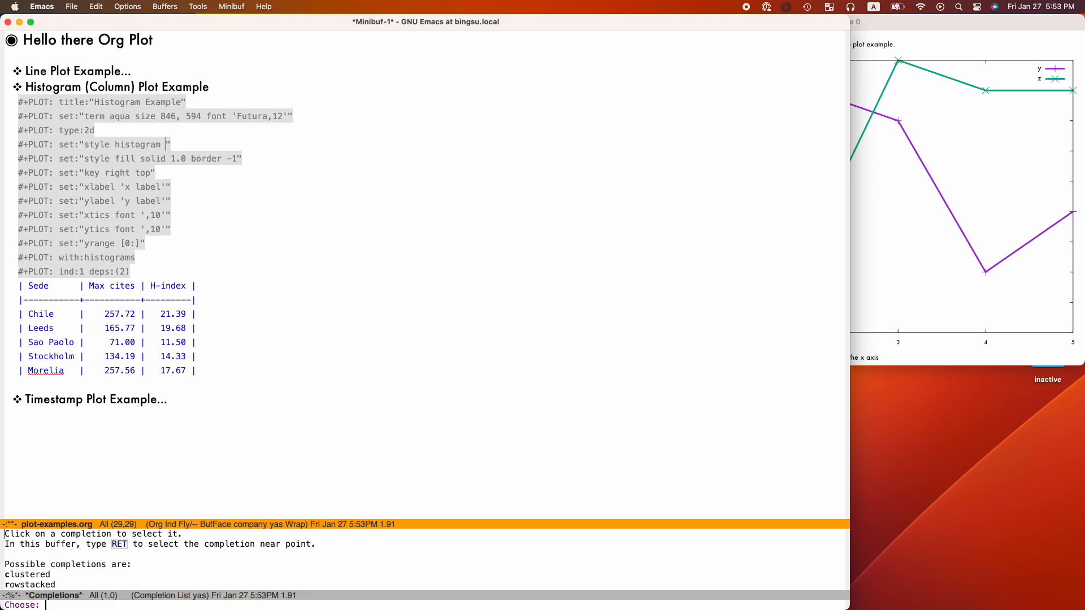
text(row)
text(st)
key(Tab)
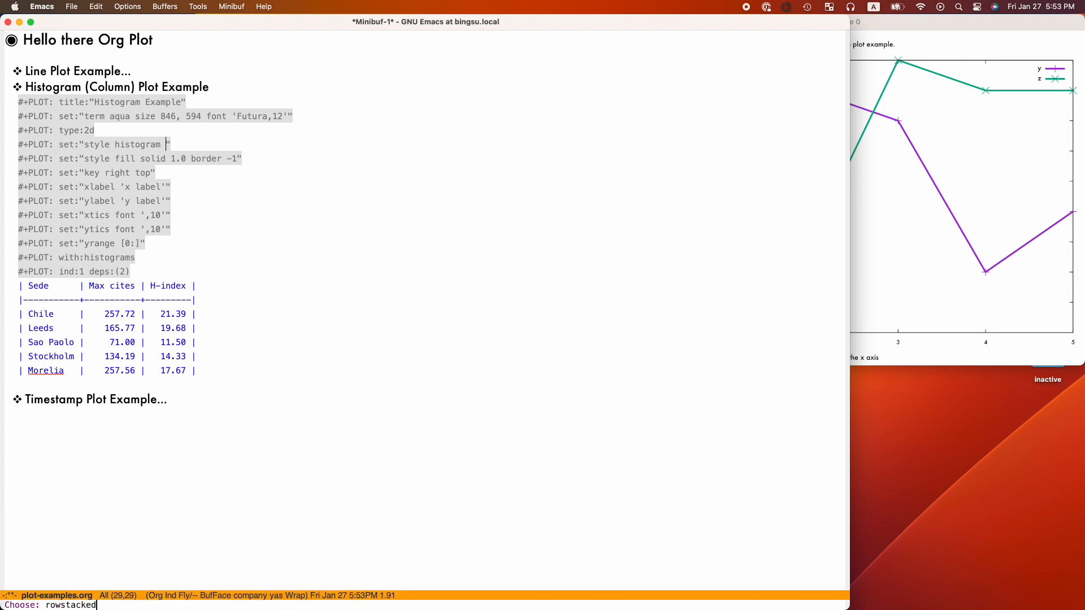
key(Return)
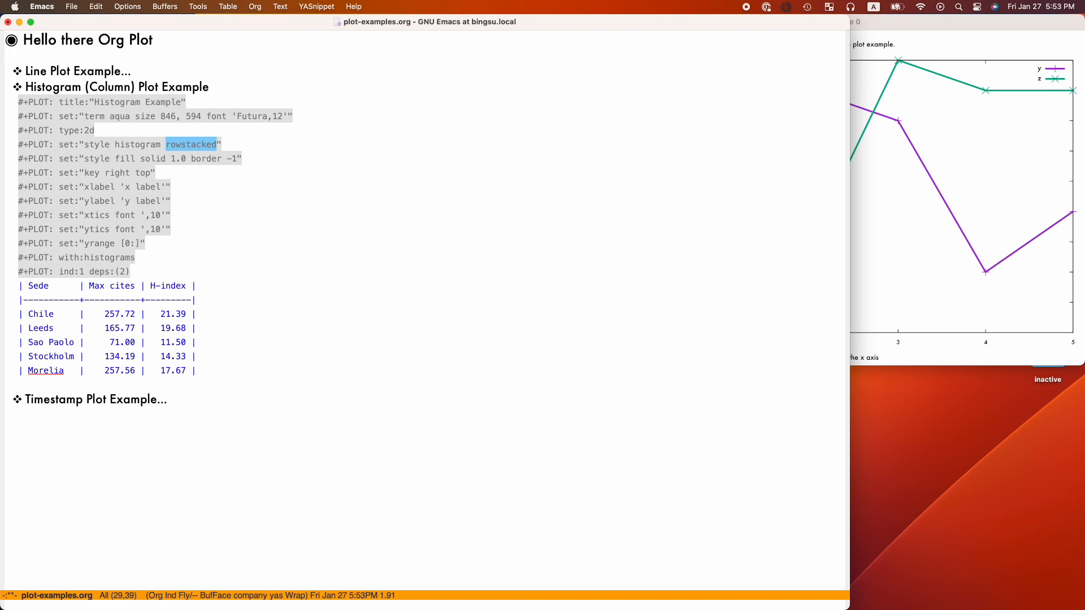
key(Tab)
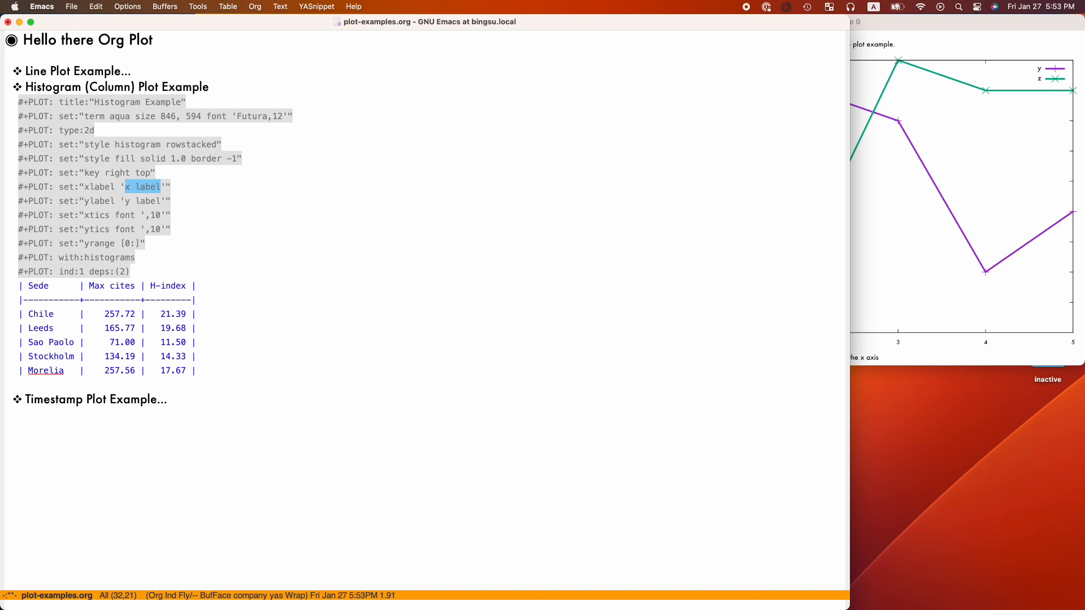
text(Citie)
text(s)
Step: Label the axes Cities and Metrics, set deps to columns 2 and 3, and exit the snippet
key(Tab)
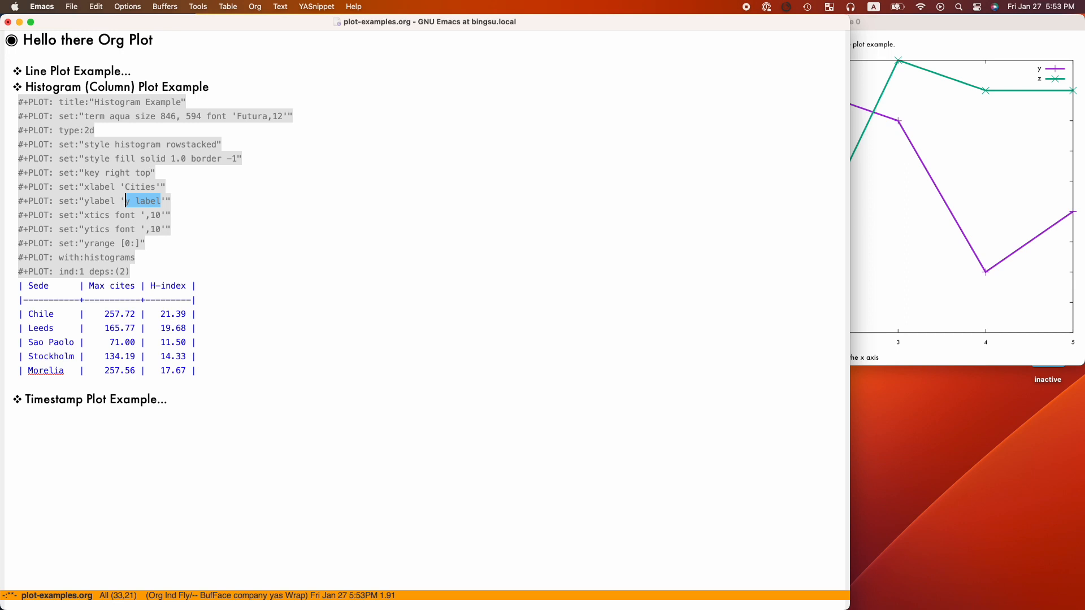
text(Metrics)
key(Tab)
key(Tab)
key(Right)
text(3)
text(3)
key(Tab)
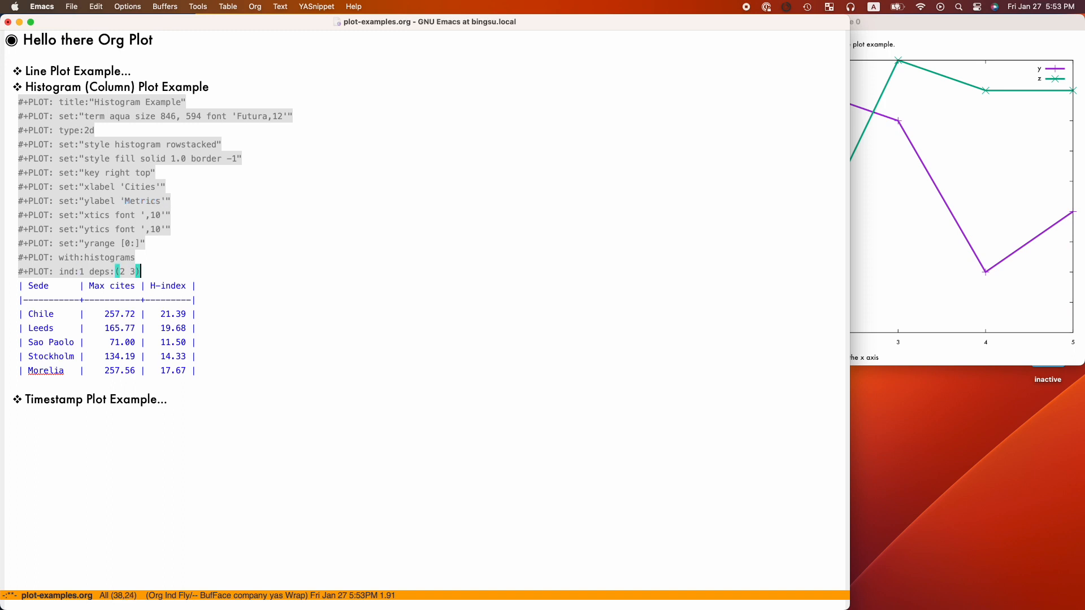
key(Down)
key(Down)
key(Down)
right_click(112, 311)
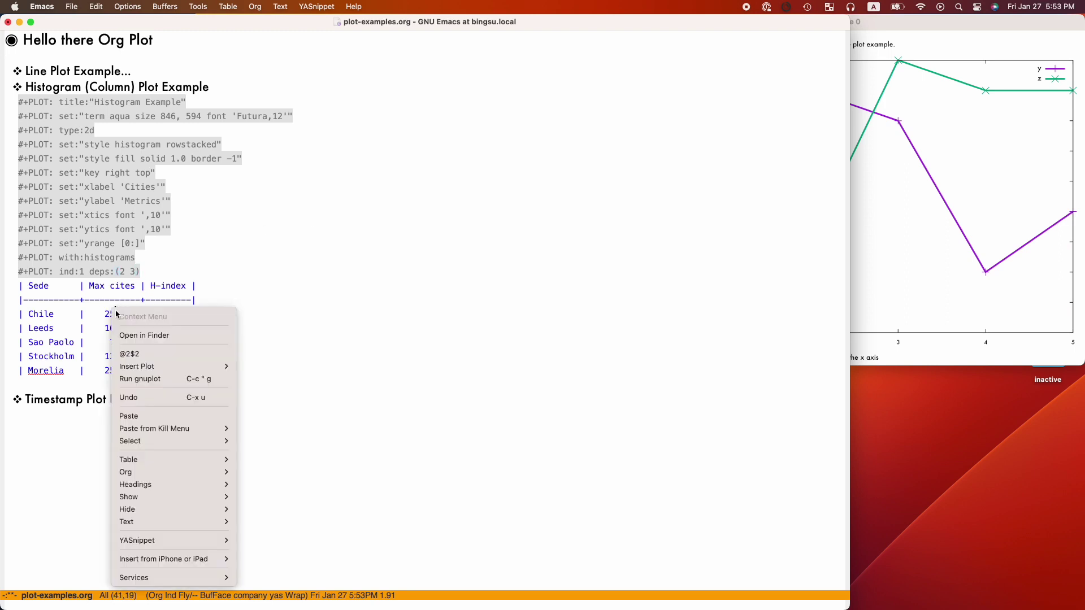
Step: Run gnuplot to render the stacked histogram in AquaTerm, then return to the Histogram heading
click(216, 380)
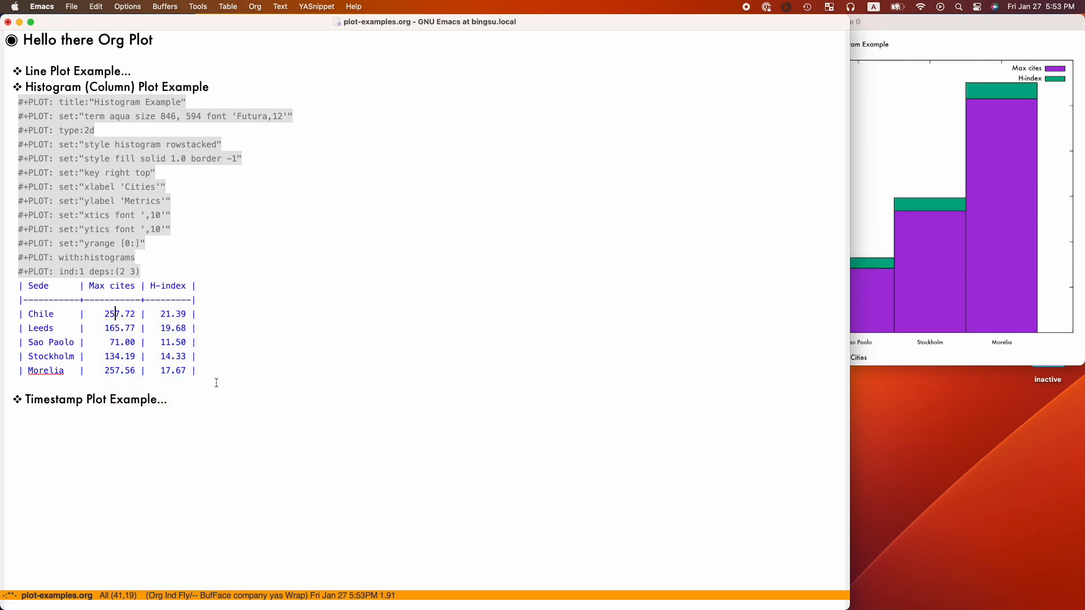
click(928, 29)
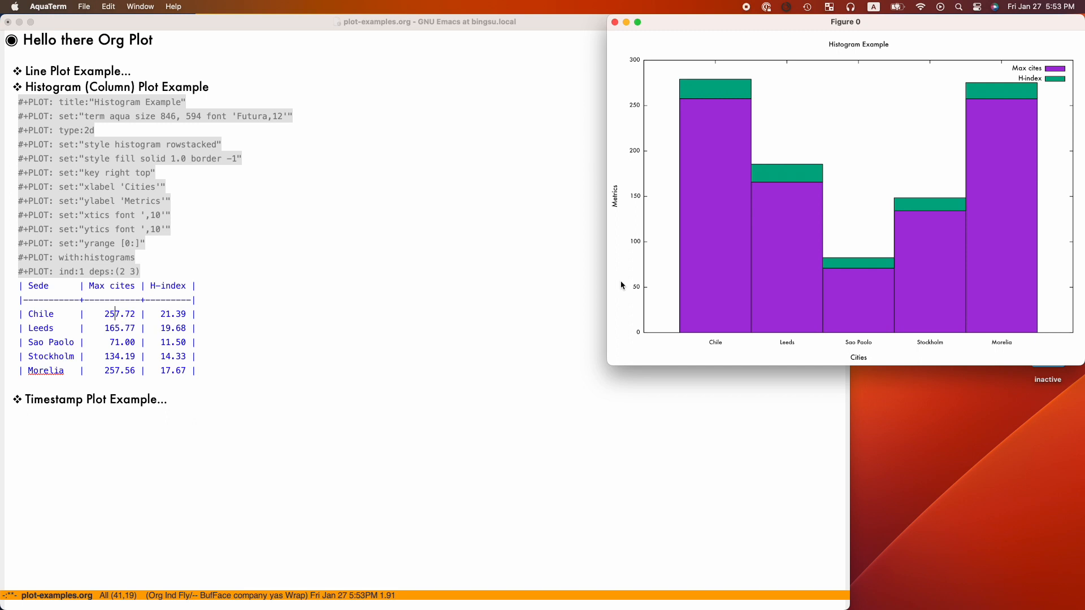
click(276, 142)
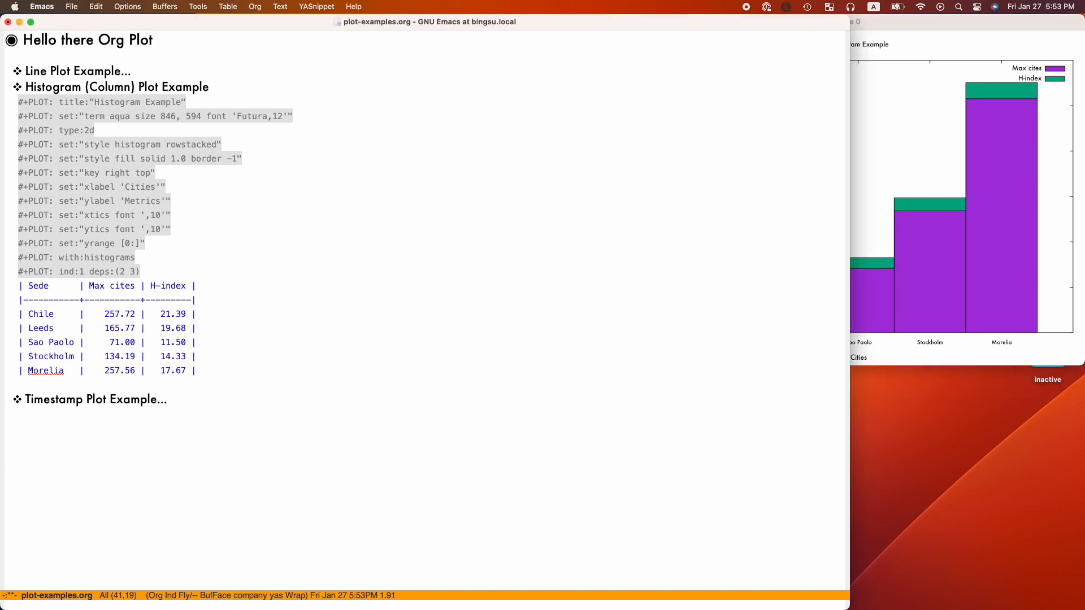
key(Up)
key(Up)
key(Up)
key(Up)
key(Up)
key(Up)
key(Up)
key(Up)
key(Up)
key(Up)
Step: Fold the Histogram heading and unfold the Timestamp Plot Example section with its Date and Kg table
key(Down)
key(Tab)
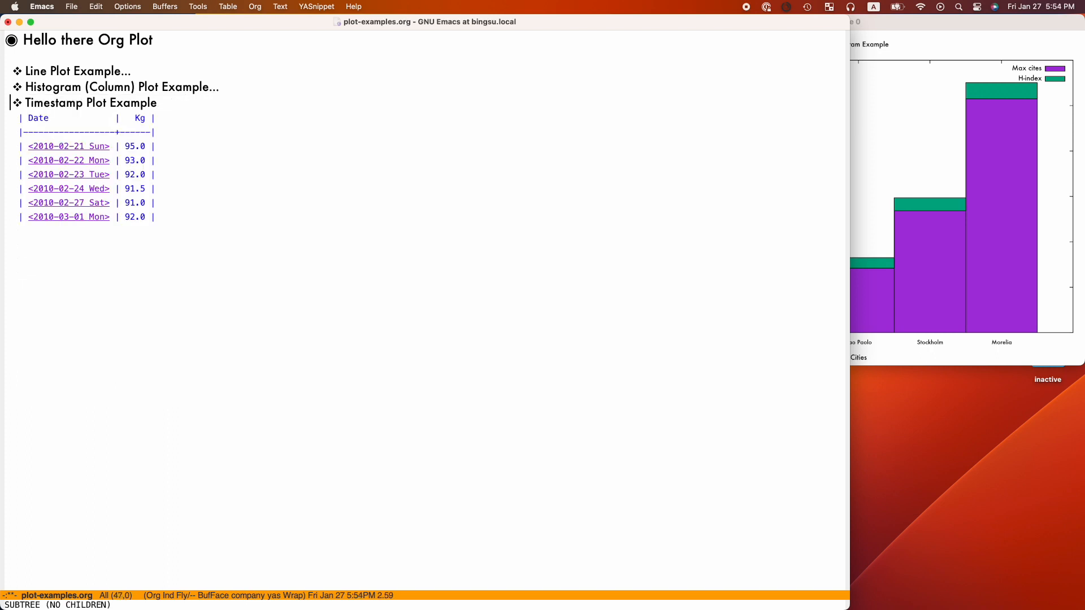
key(Down)
key(Right)
key(Right)
key(ctrl+e)
key(Down)
key(Left)
key(Left)
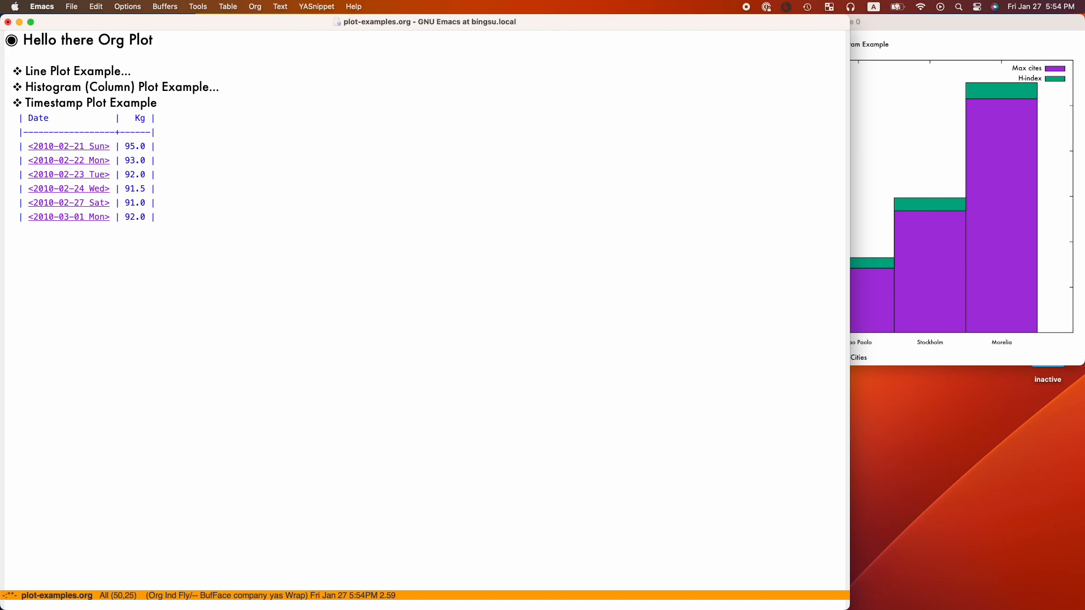
Step: Add a blank line below the Timestamp Plot Example heading, above its table
click(175, 104)
key(Return)
key(Left)
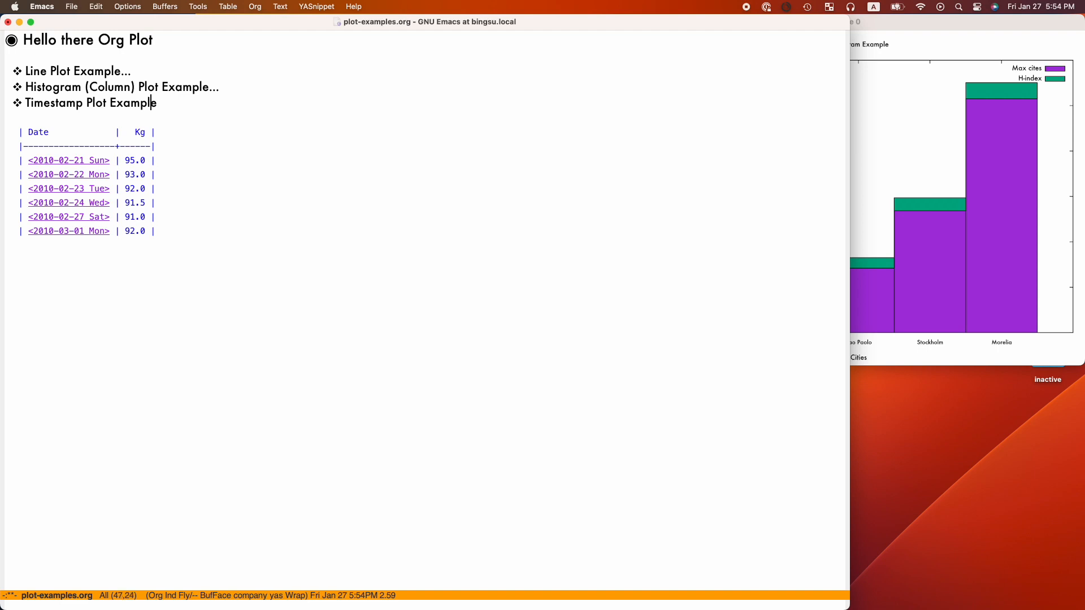